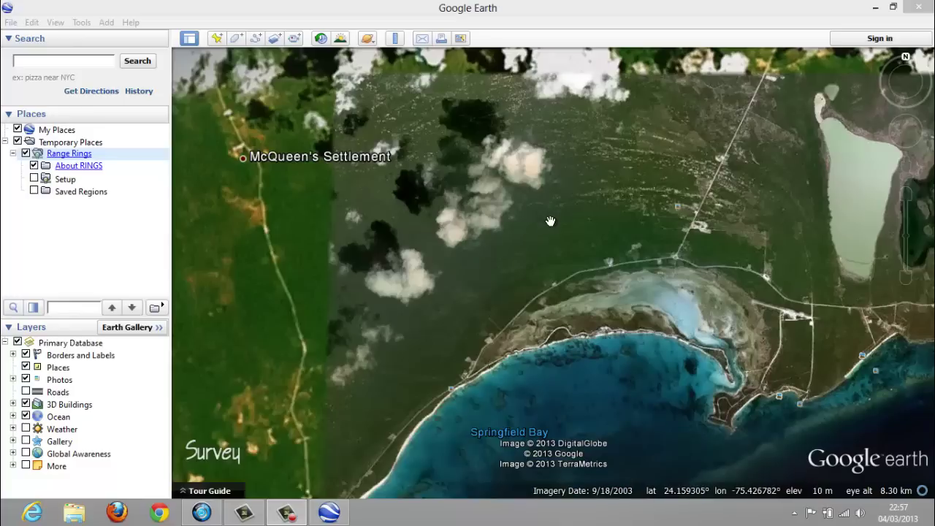
Step: Pan, zoom and fly in to the airstrip road junction near Cutlass Bay and Red Pond
drag(563, 232, 555, 271)
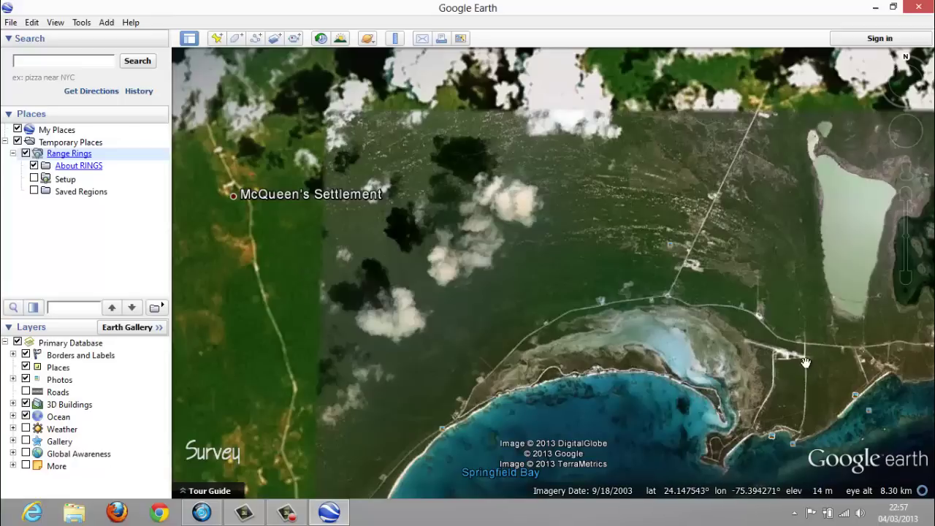
scroll(804, 362, down, 5)
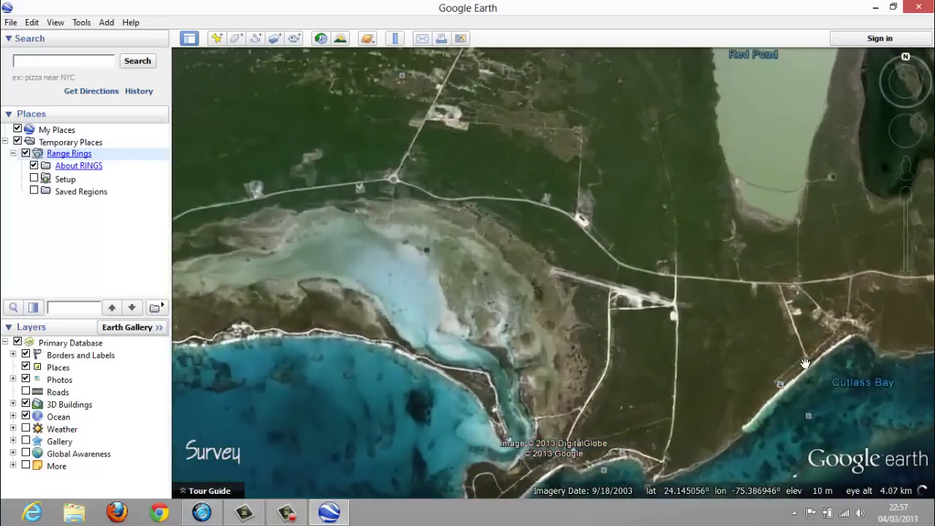
double_click(678, 318)
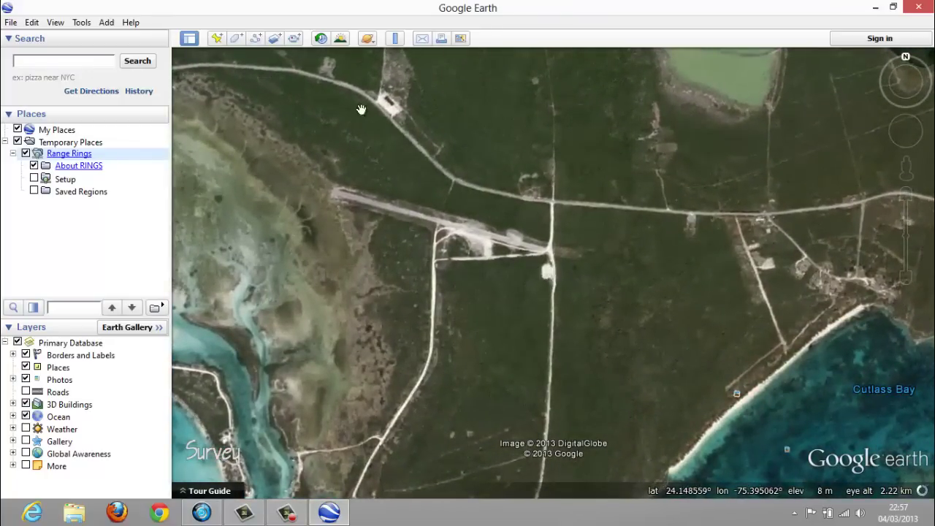
Step: Add a placemark named POI at the airstrip junction and bring up its Range Rings setup
click(217, 40)
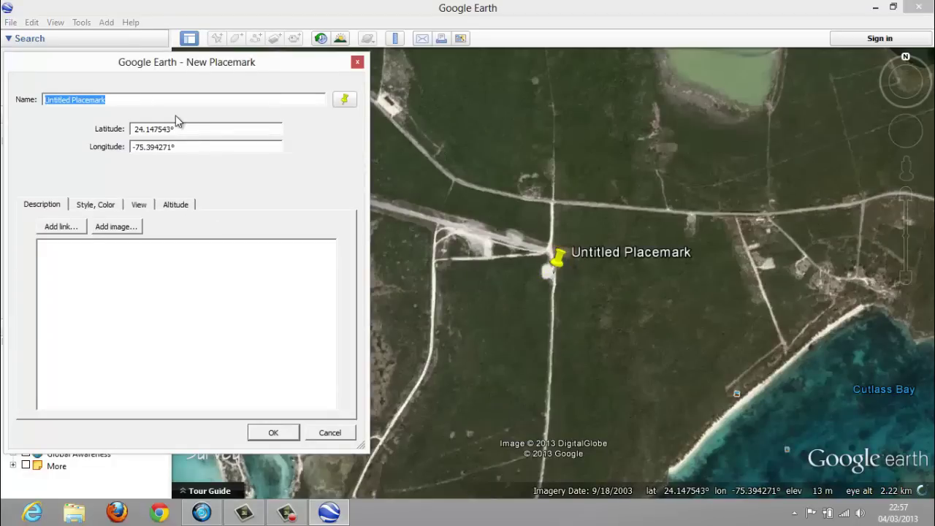
text(POI)
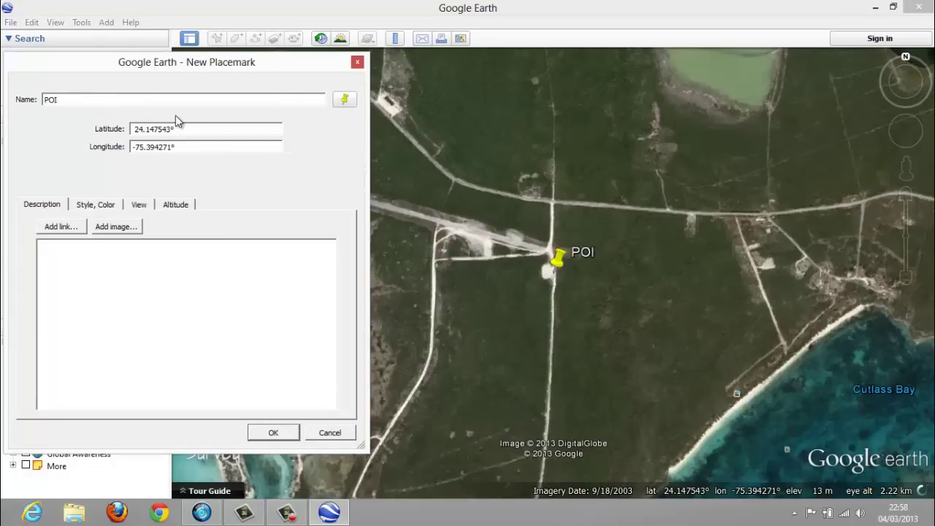
click(278, 433)
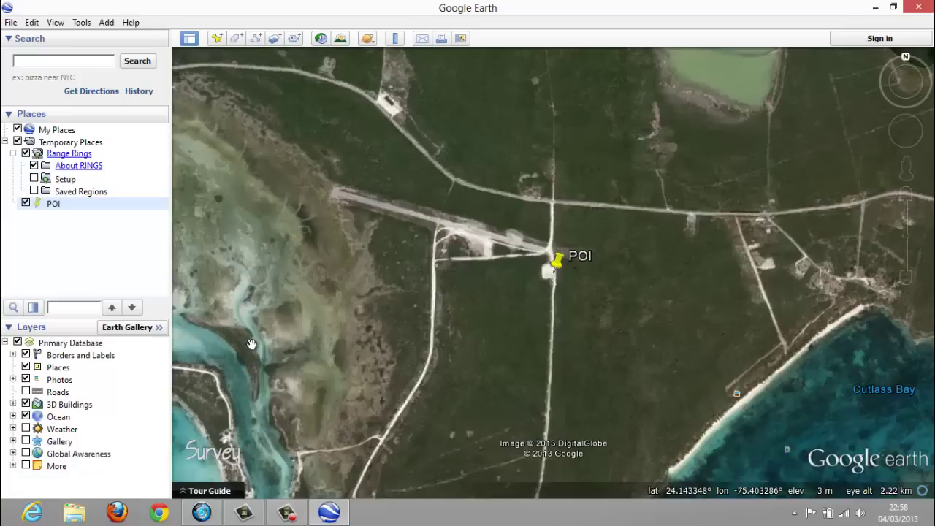
click(34, 179)
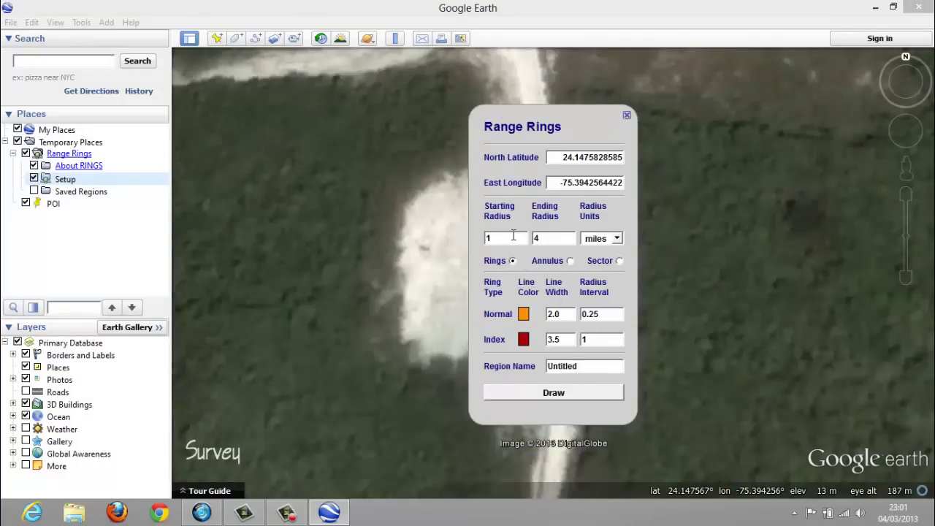
Step: Set the range ring radius from 10 to 100 in metres
drag(507, 237, 475, 245)
text(10)
click(545, 241)
drag(544, 241, 529, 242)
text(100)
click(618, 241)
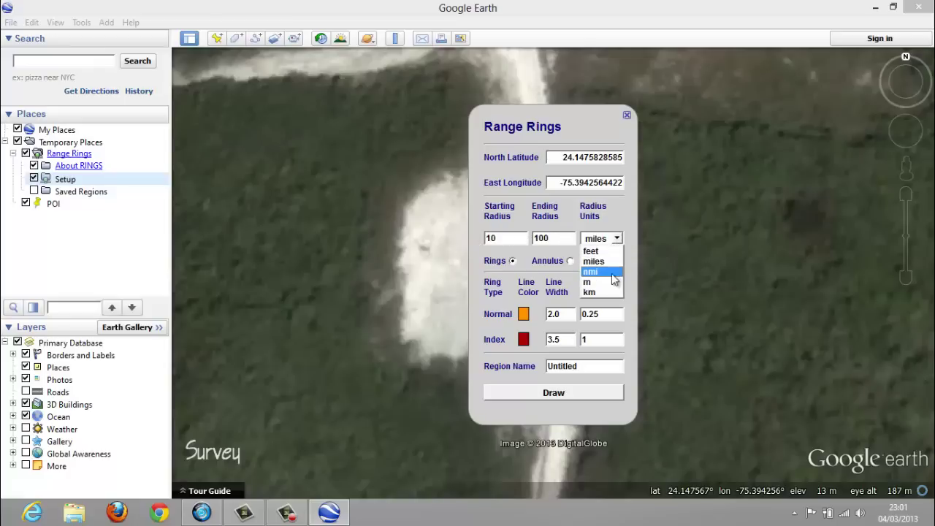
click(588, 281)
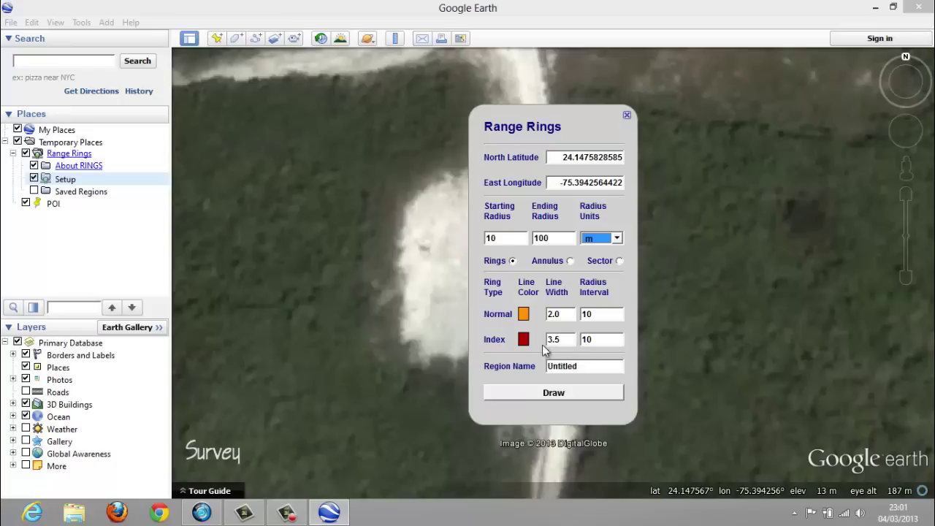
Step: Set normal interval 10 and index interval 20, keeping orange and red colours, and select the region name
double_click(606, 315)
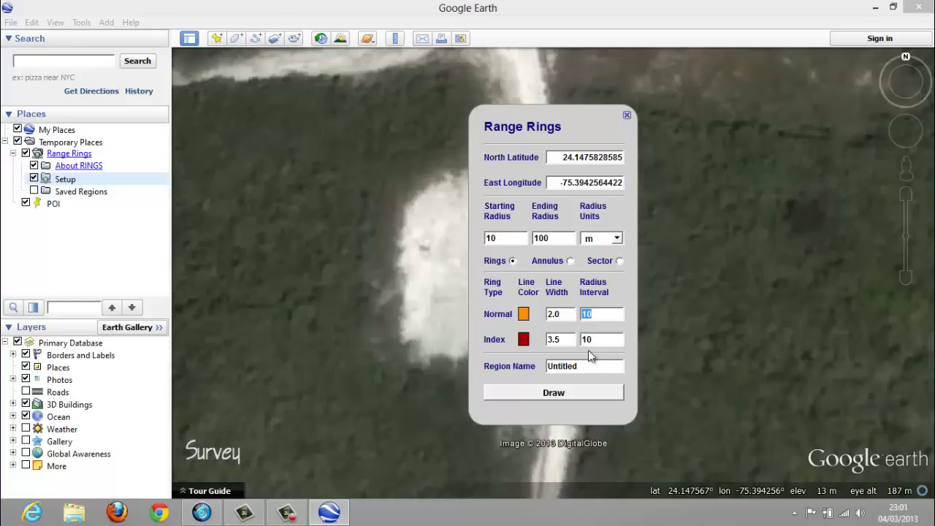
double_click(603, 341)
text(20)
click(524, 316)
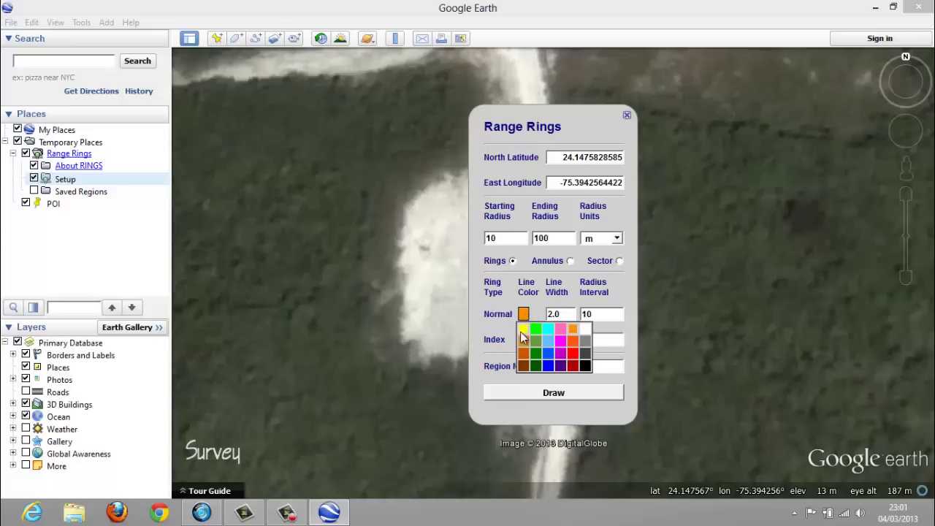
click(511, 339)
click(524, 340)
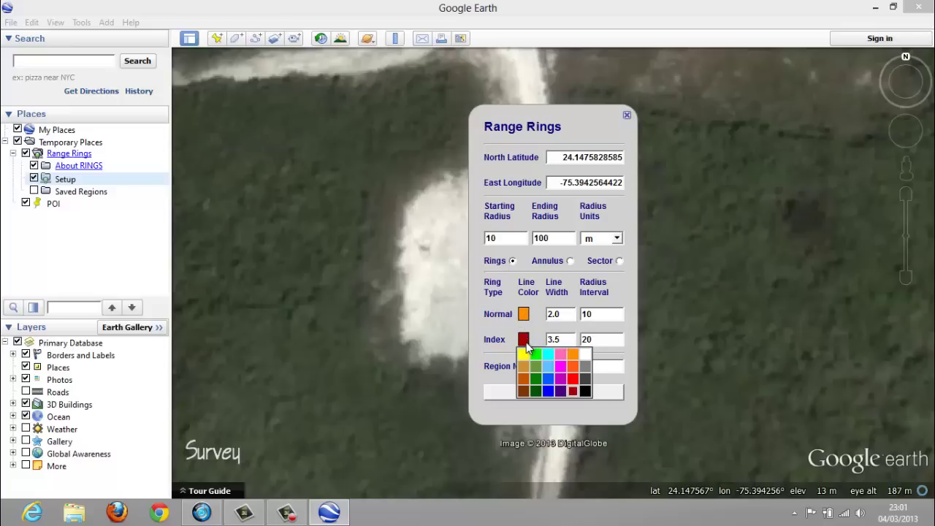
click(503, 345)
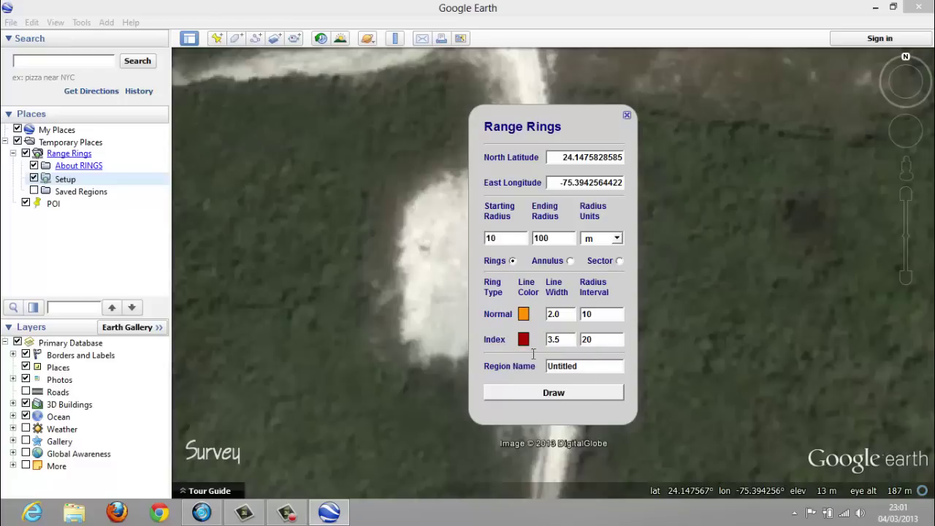
drag(583, 367, 541, 368)
Step: Name the region Islands and draw the range rings around POI
key(BackSpace)
text(Islands)
click(562, 392)
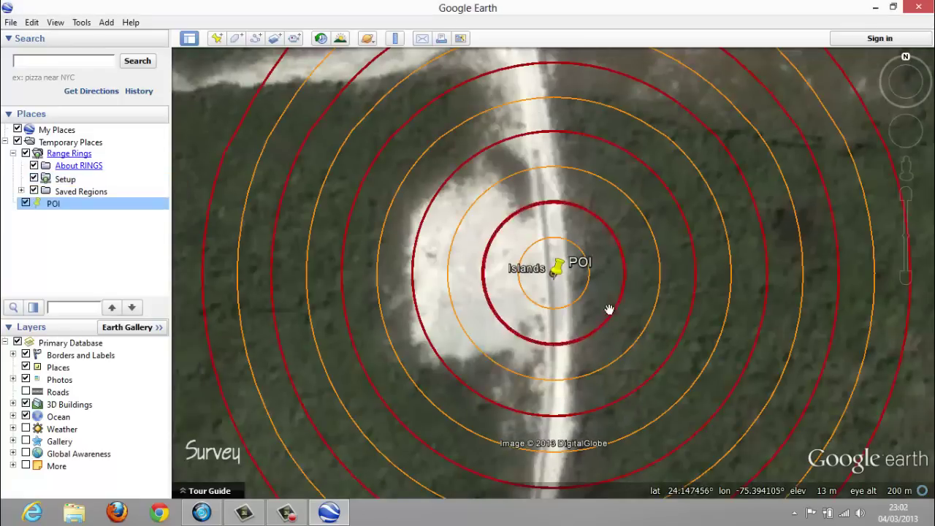
Step: Inspect the 10 to 50 m ring details, then close the info balloons
click(523, 265)
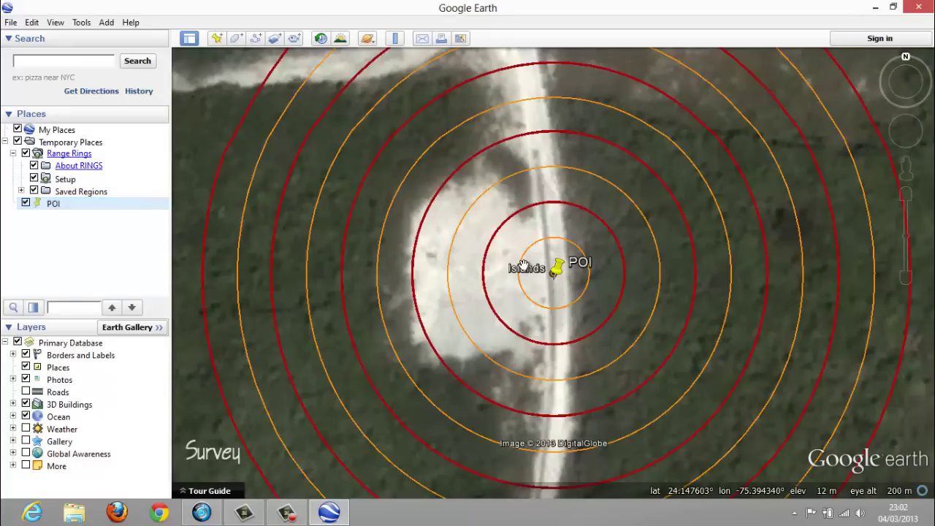
click(523, 264)
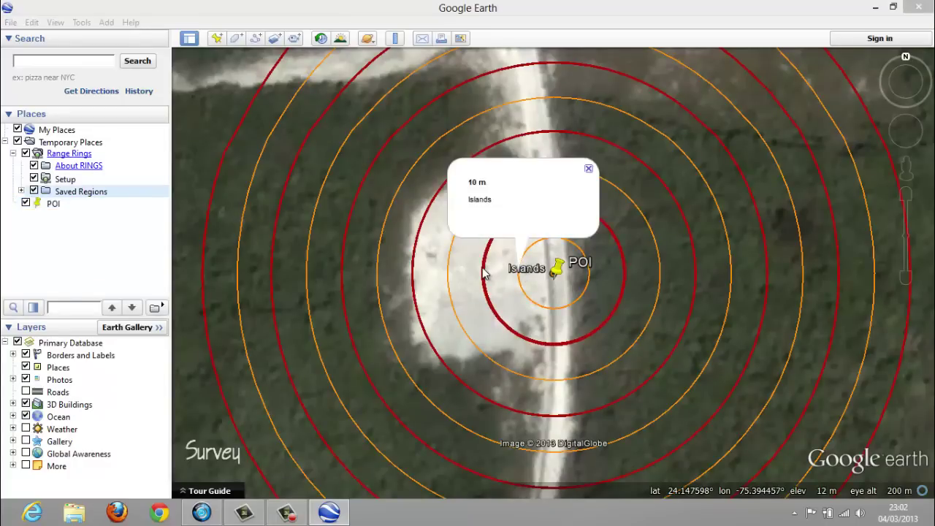
click(483, 273)
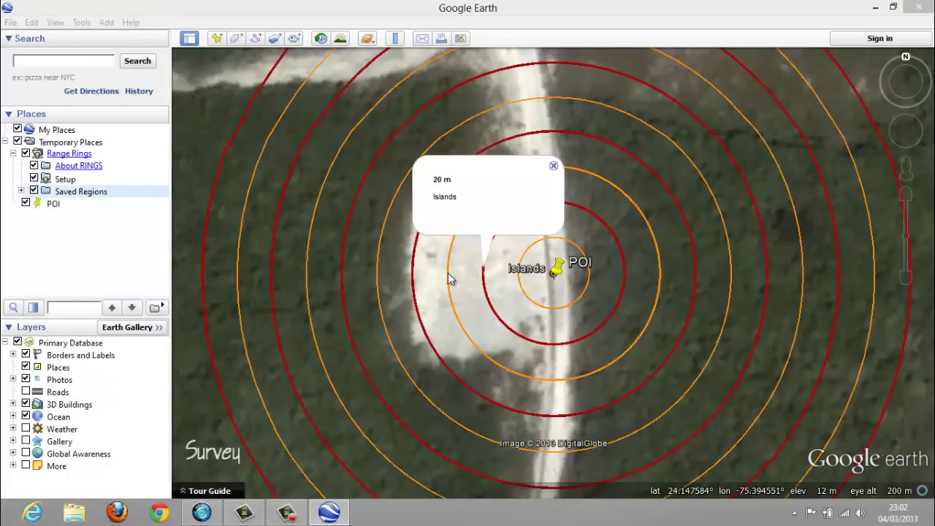
click(448, 273)
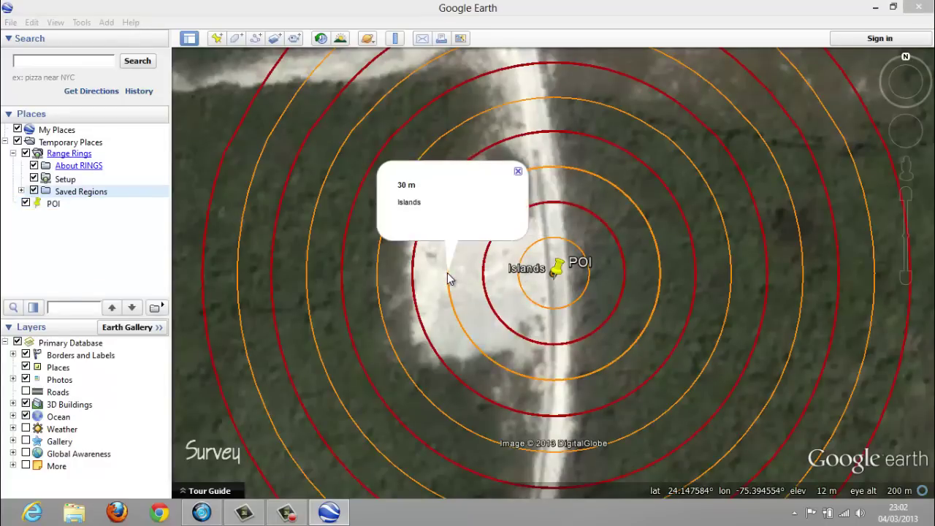
click(411, 278)
click(379, 276)
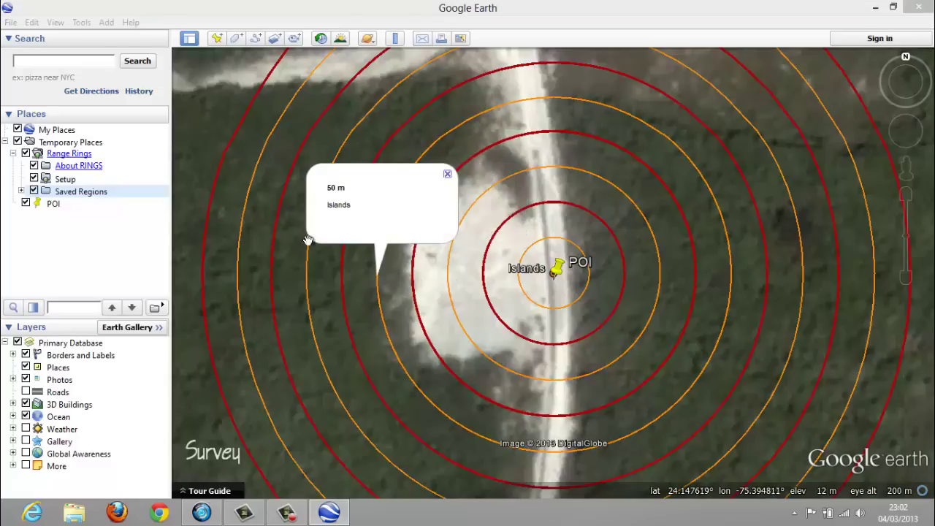
click(207, 206)
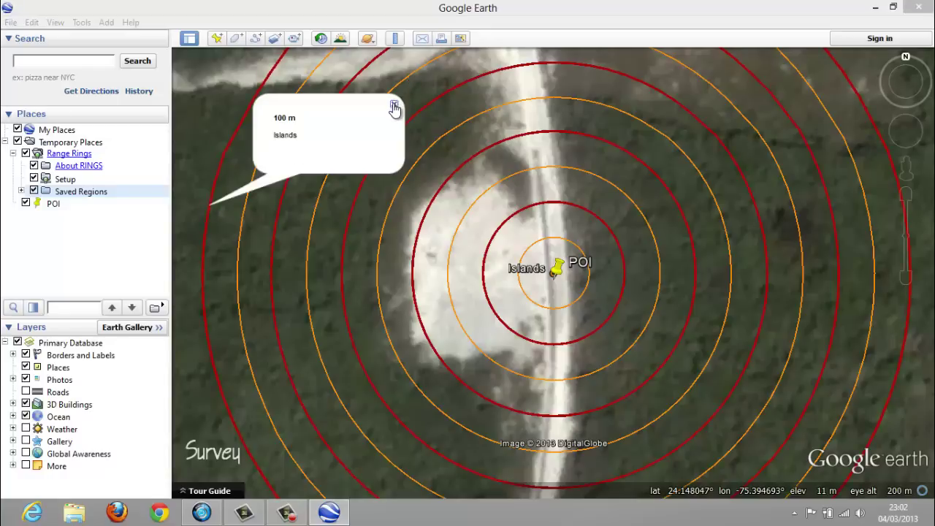
click(395, 108)
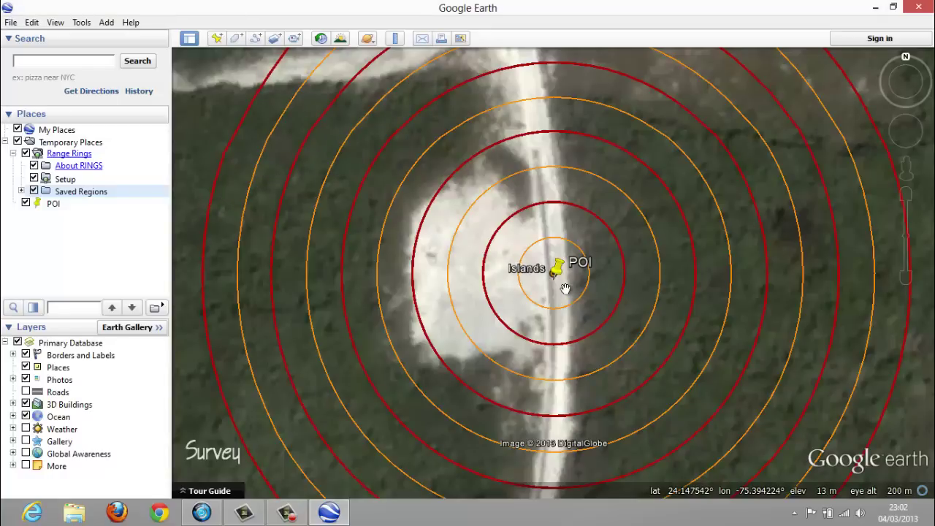
scroll(565, 289, down, 2)
Step: Switch Range Rings Setup to Annulus mode and draw the filled annulus around POI
click(40, 181)
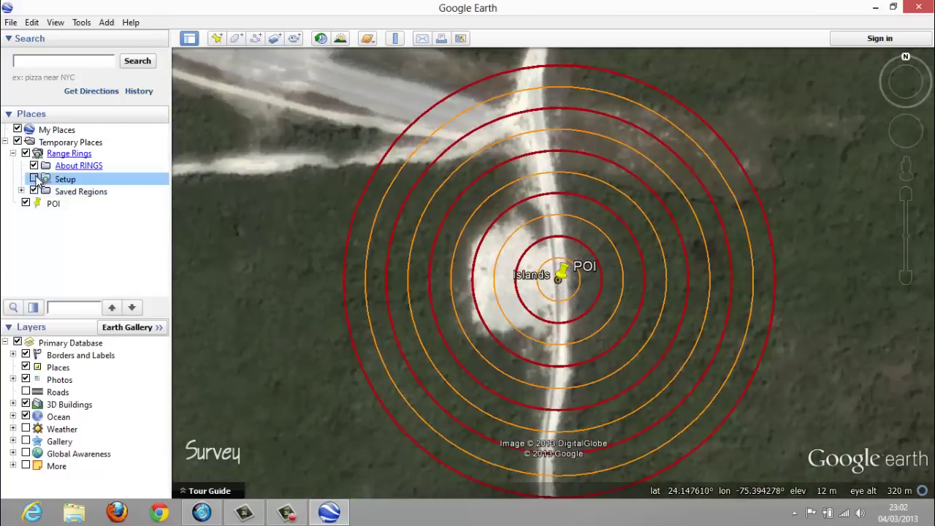
double_click(42, 181)
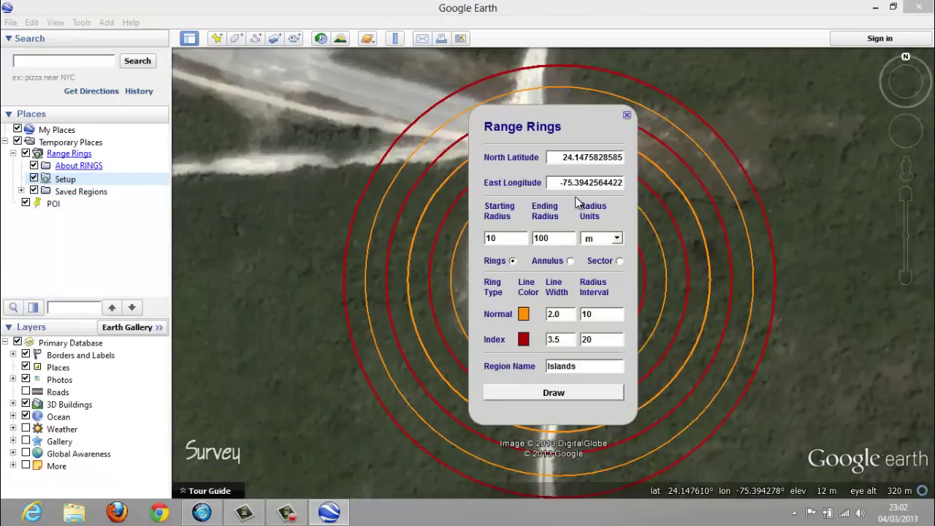
click(571, 261)
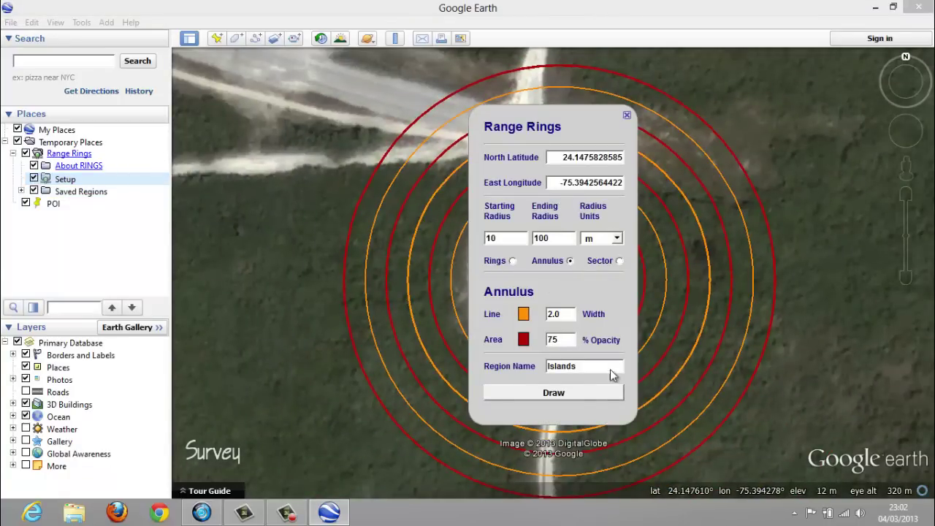
click(590, 393)
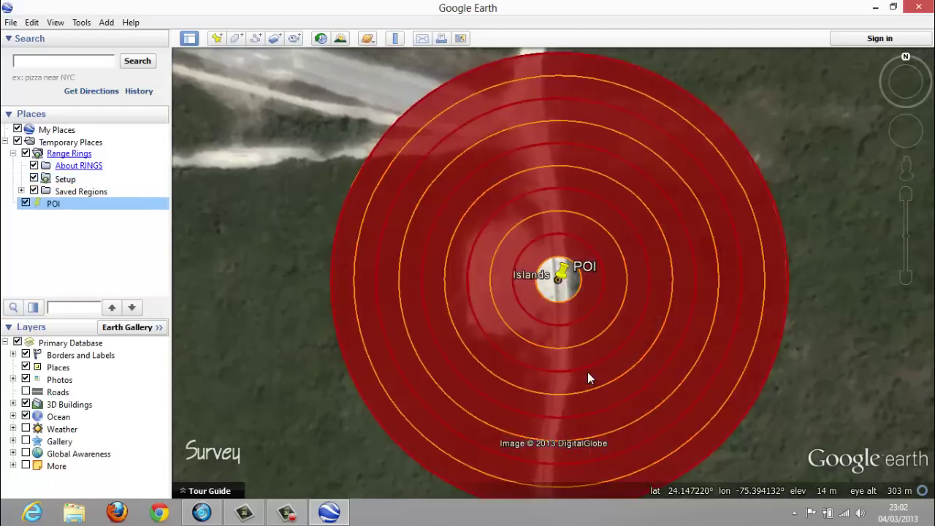
Step: Hide both saved Islands regions and the Setup entry, then reopen the setup form
click(21, 191)
click(51, 216)
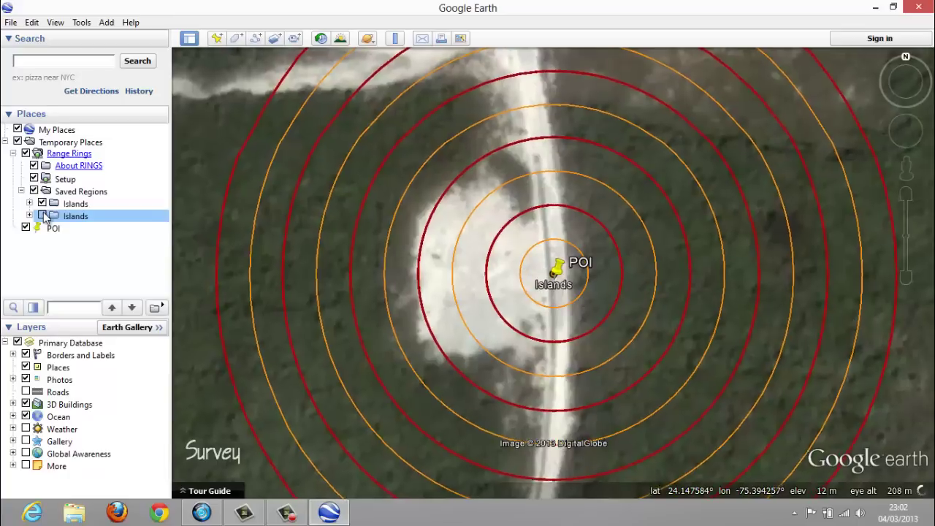
click(41, 204)
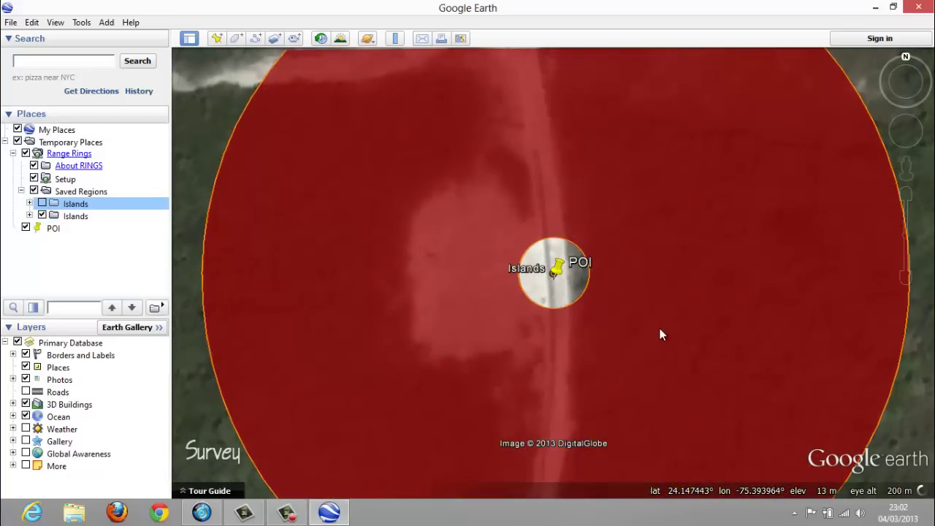
scroll(660, 331, down, 2)
scroll(680, 323, up, 1)
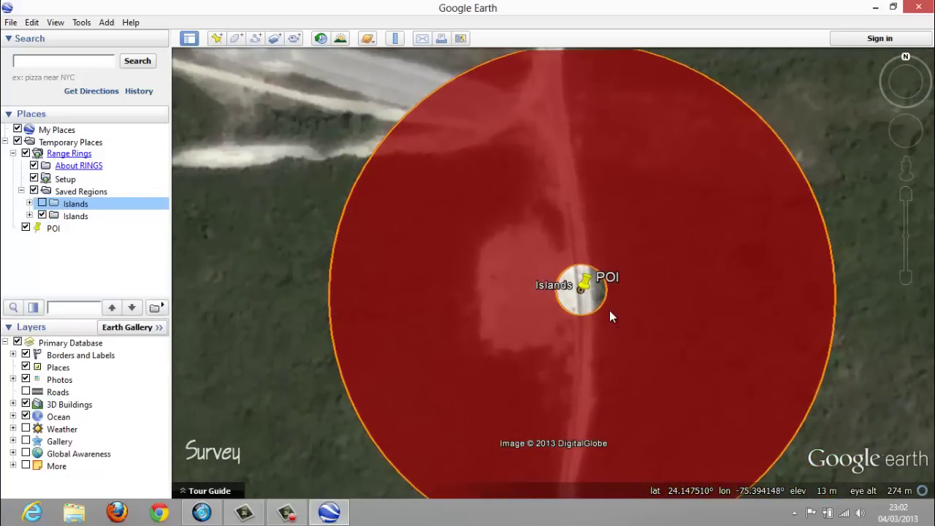
scroll(611, 311, up, 1)
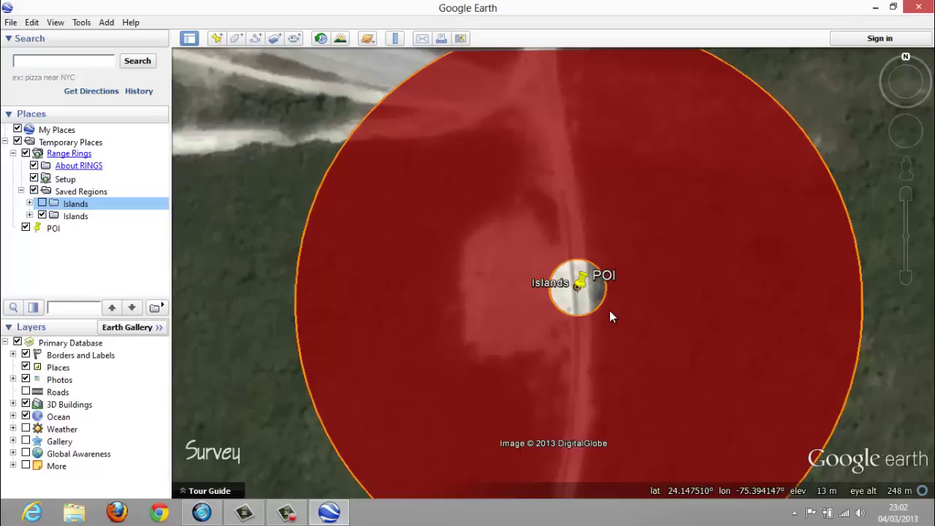
drag(656, 284, 599, 290)
scroll(543, 303, down, 2)
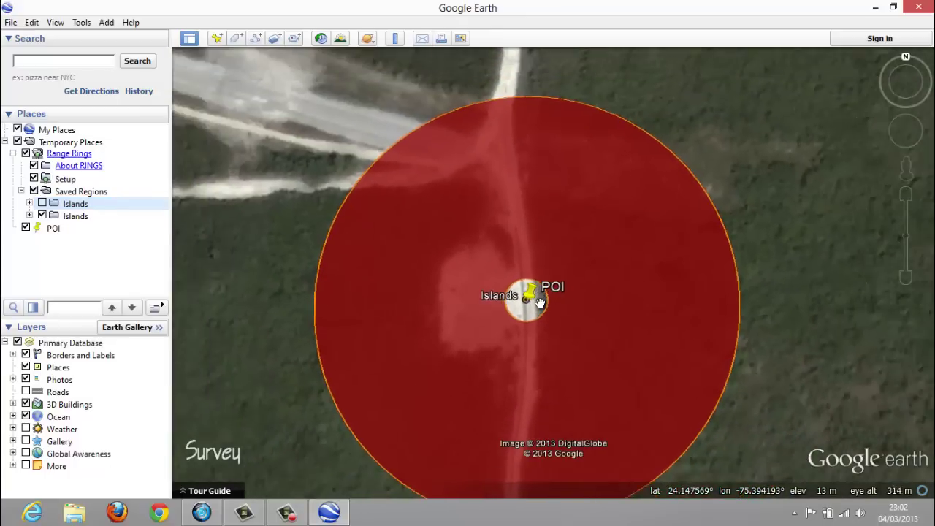
click(42, 216)
click(34, 179)
click(34, 178)
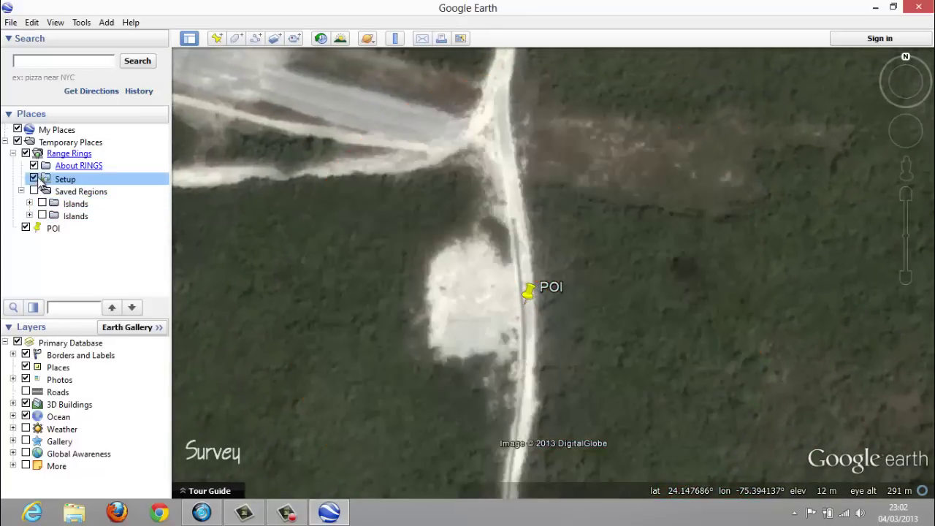
Step: Draw a sector from heading 330 to 30 north of POI and pan it into view
click(620, 261)
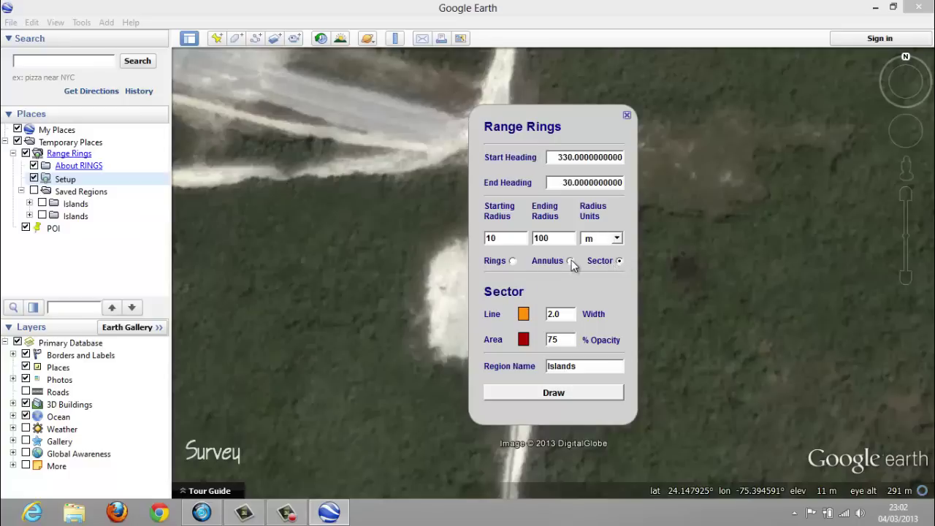
click(563, 393)
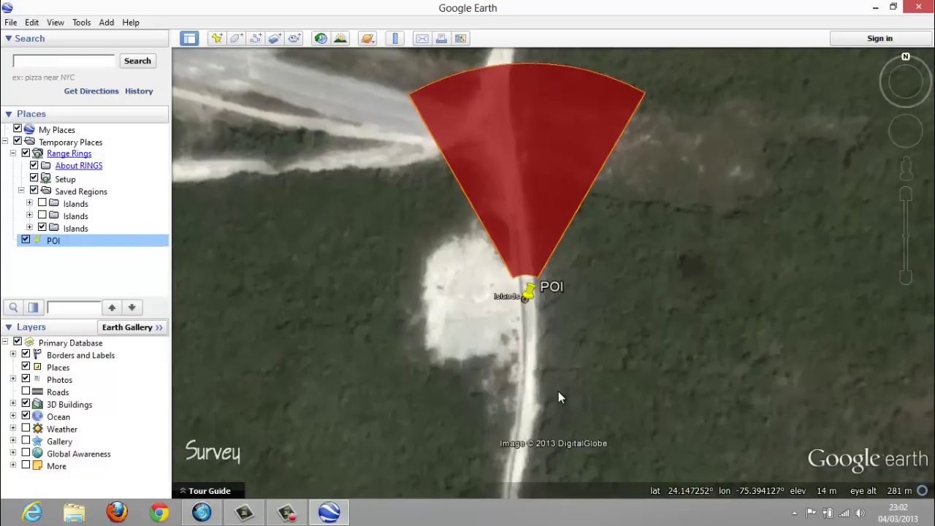
drag(526, 242, 516, 328)
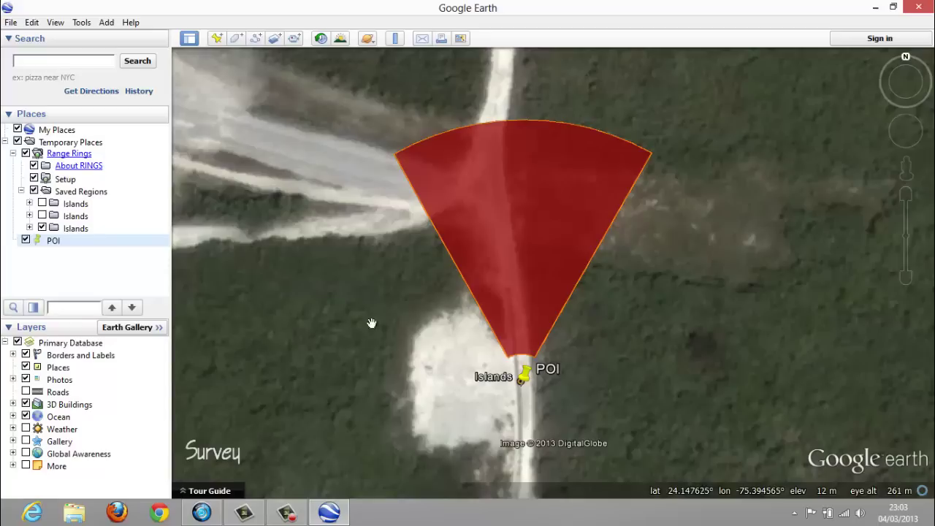
Step: Hide the third Islands sector and Setup, then refresh Range Rings to clear saved regions
click(42, 228)
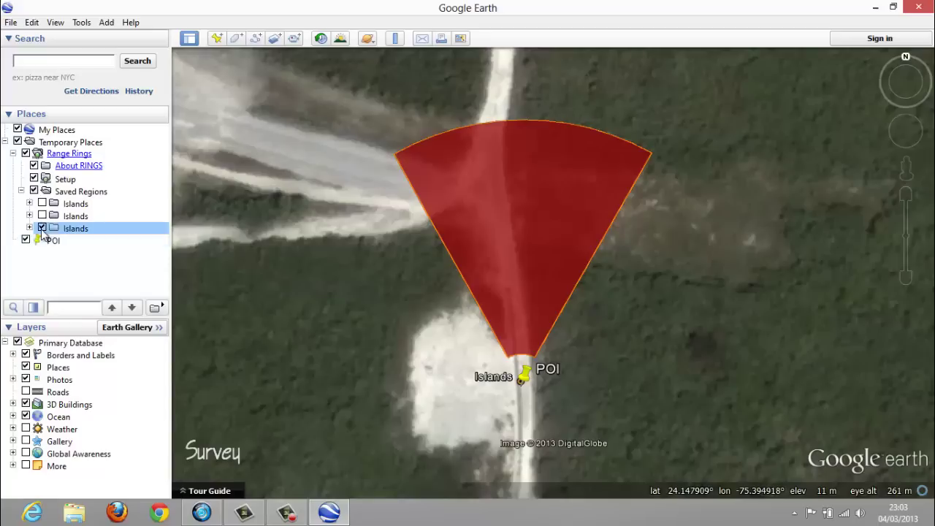
click(33, 178)
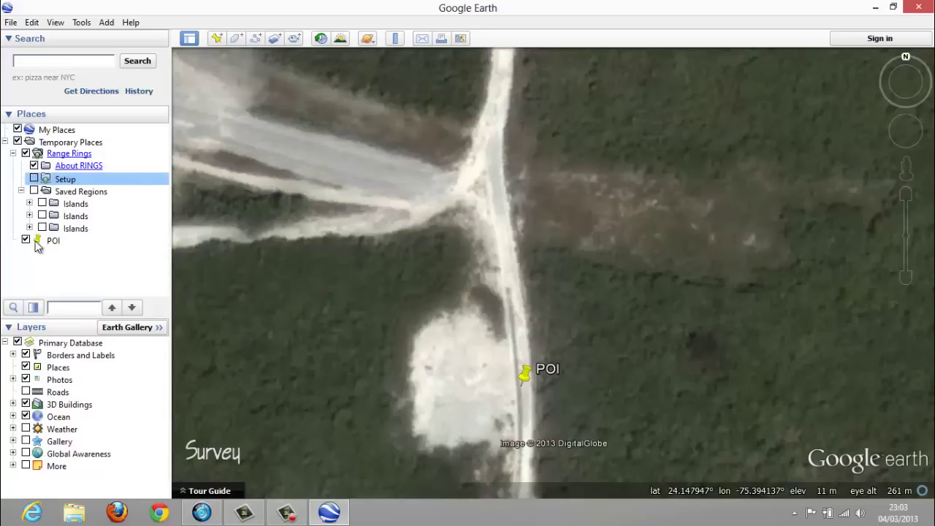
right_click(73, 157)
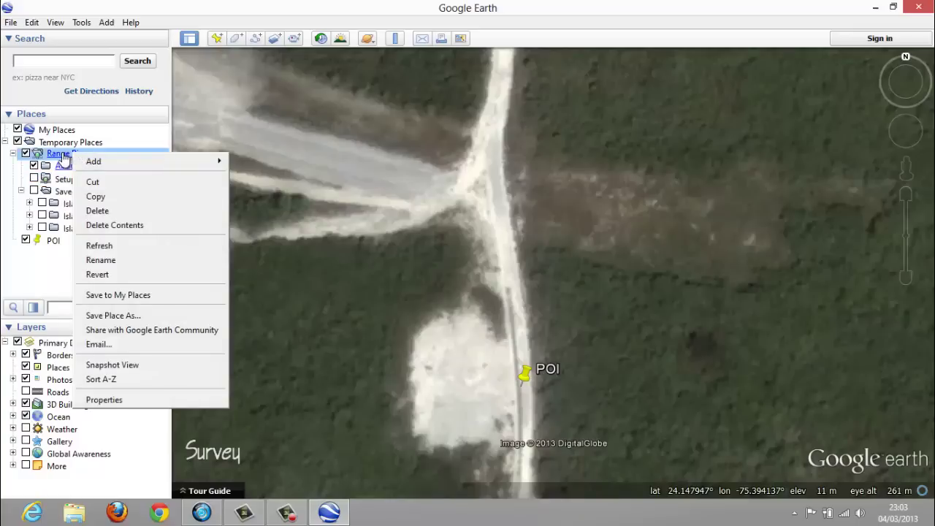
click(131, 252)
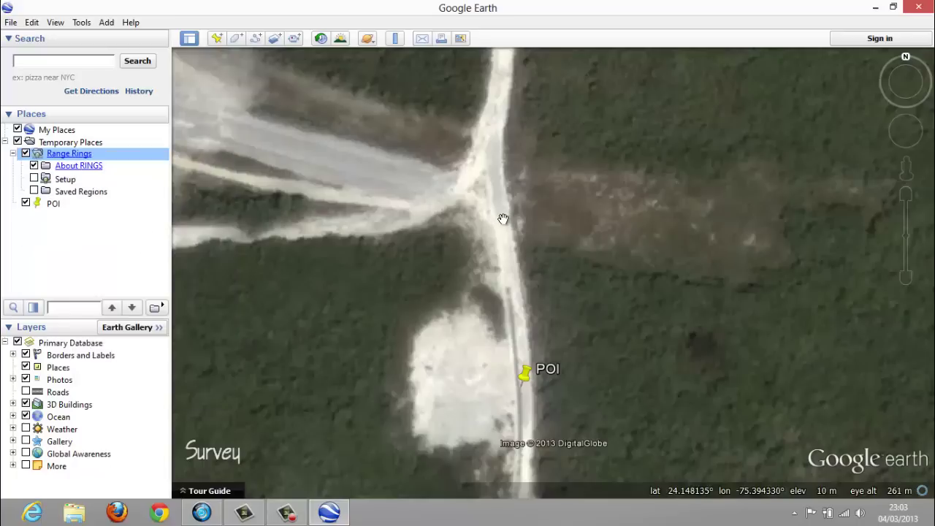